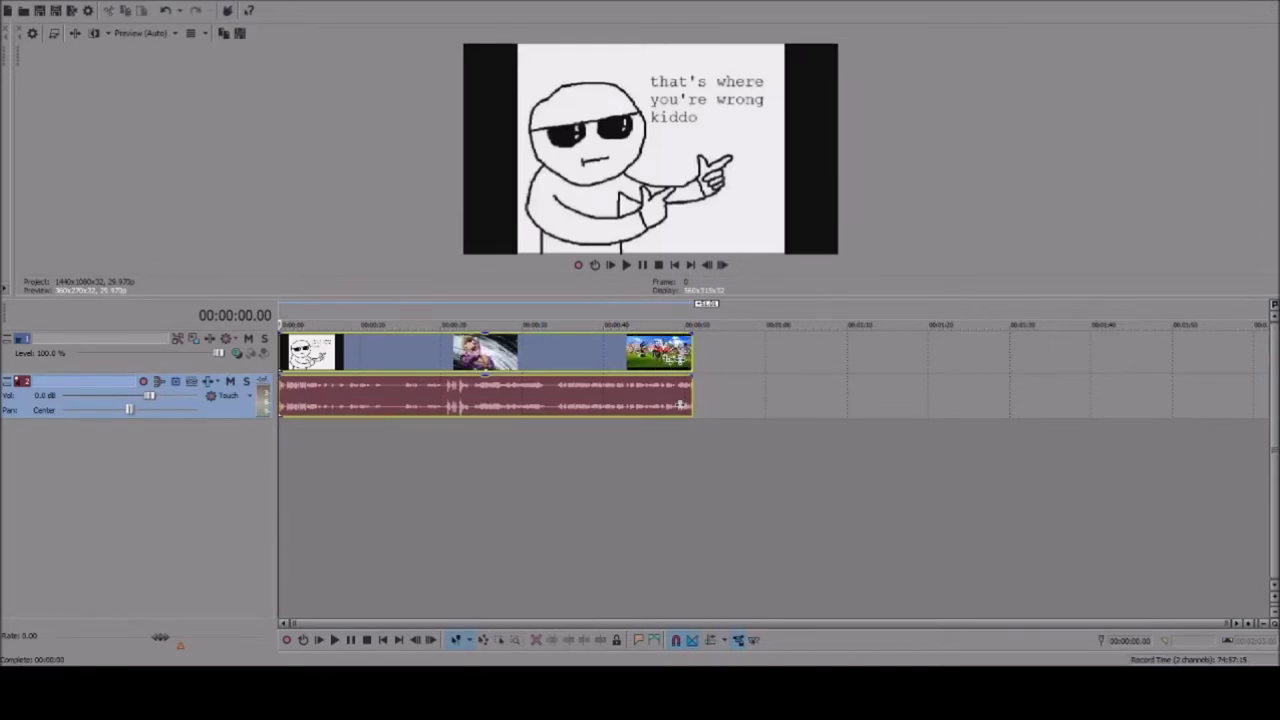
- Preview the edit around 00:00:07, 00:00:33 and 00:00:41, then park the playhead at 00:00:48.25
{"action": "left_click", "coordinate": [343, 352]}
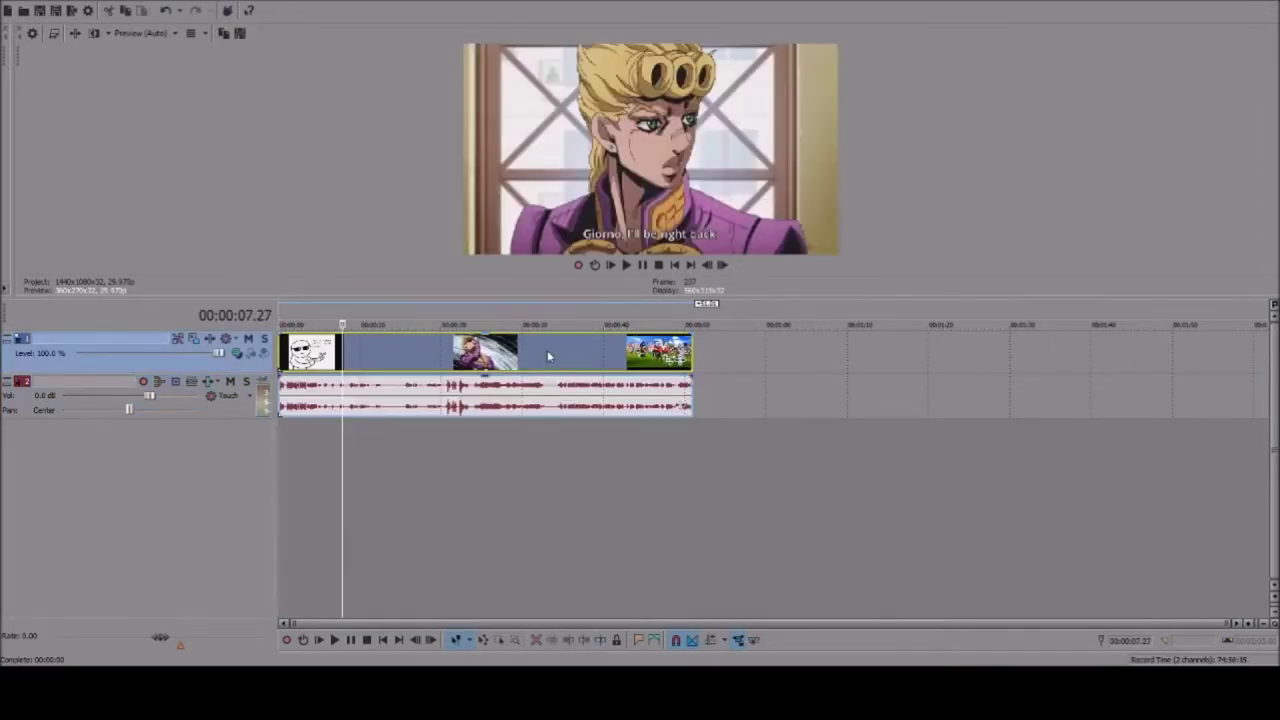
{"action": "left_click", "coordinate": [547, 350]}
{"action": "left_click", "coordinate": [614, 355]}
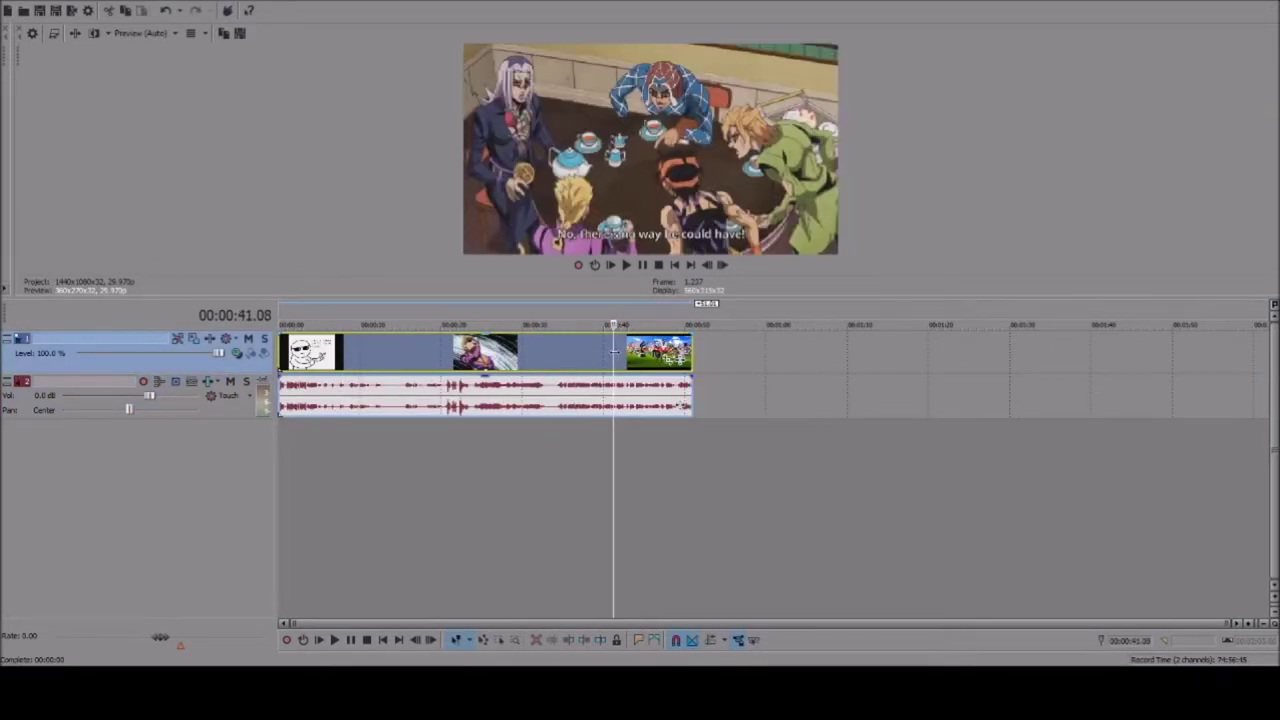
{"action": "key", "text": "space"}
{"action": "left_click", "coordinate": [676, 342]}
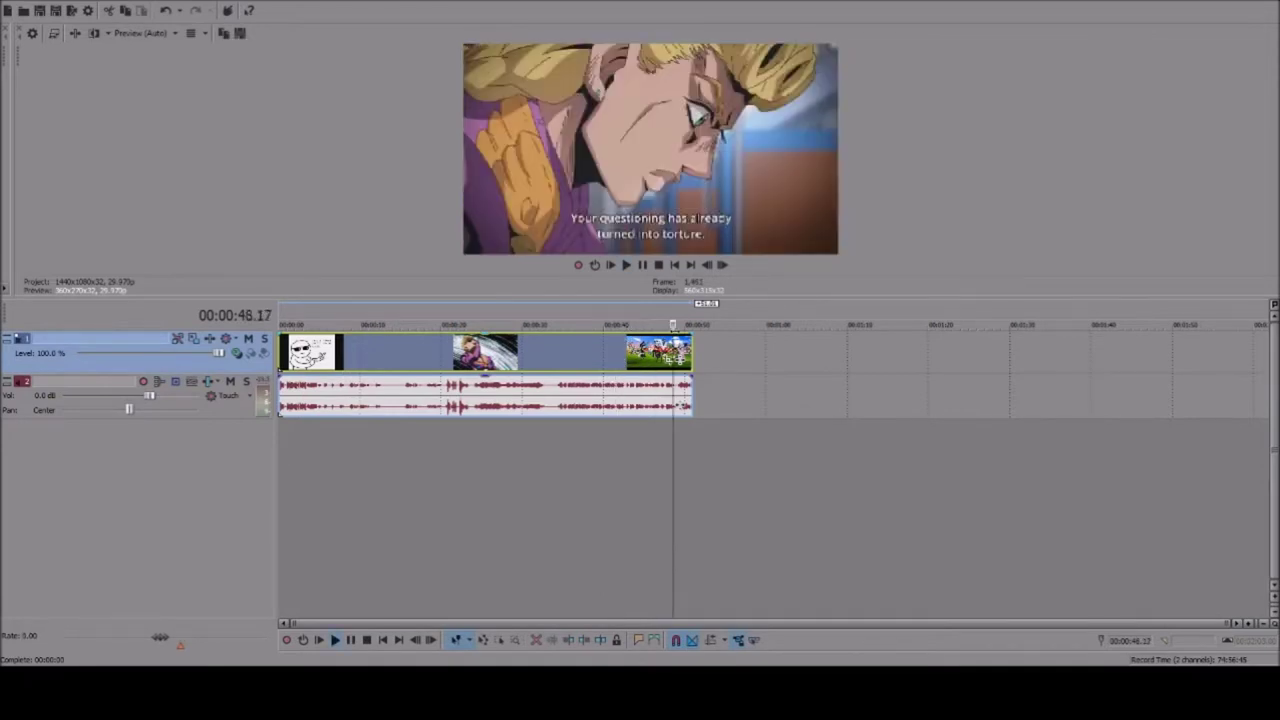
- Split both tracks at 00:00:48.25 and delete all footage before the split
{"action": "key", "text": "s"}
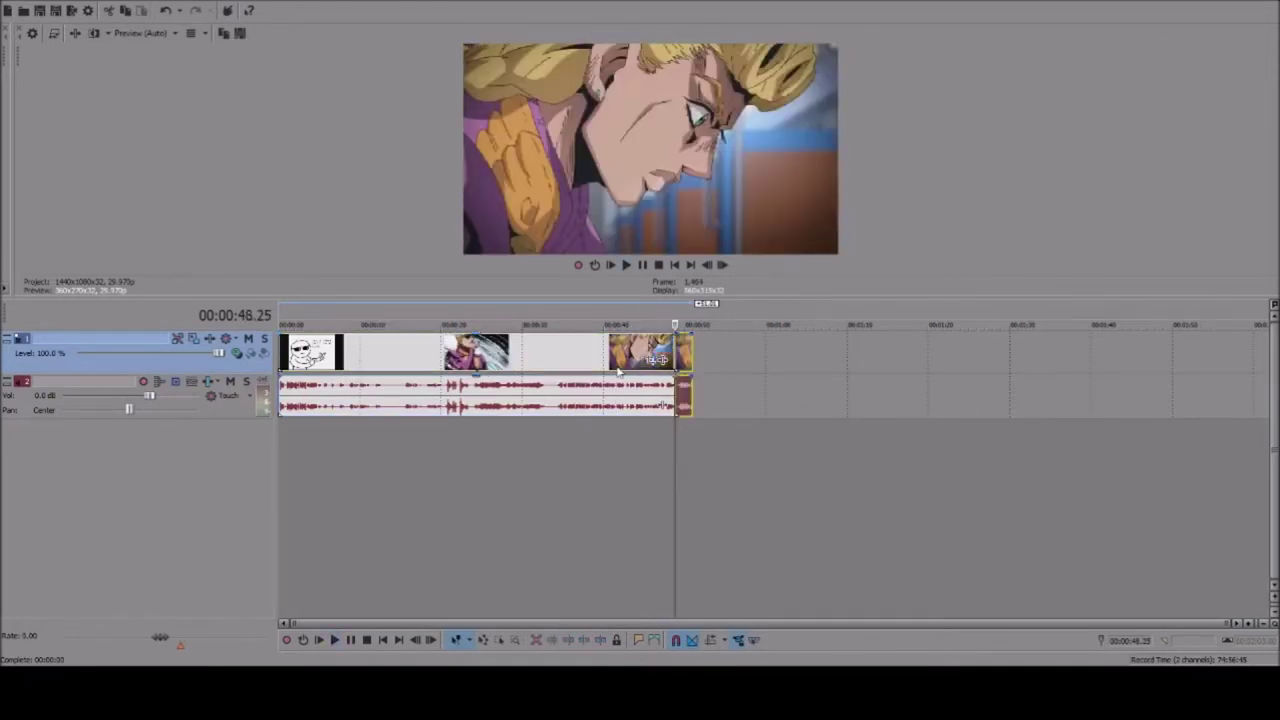
{"action": "key", "text": "ctrl+a"}
{"action": "left_click", "coordinate": [683, 356], "text": "ctrl"}
{"action": "key", "text": "Delete"}
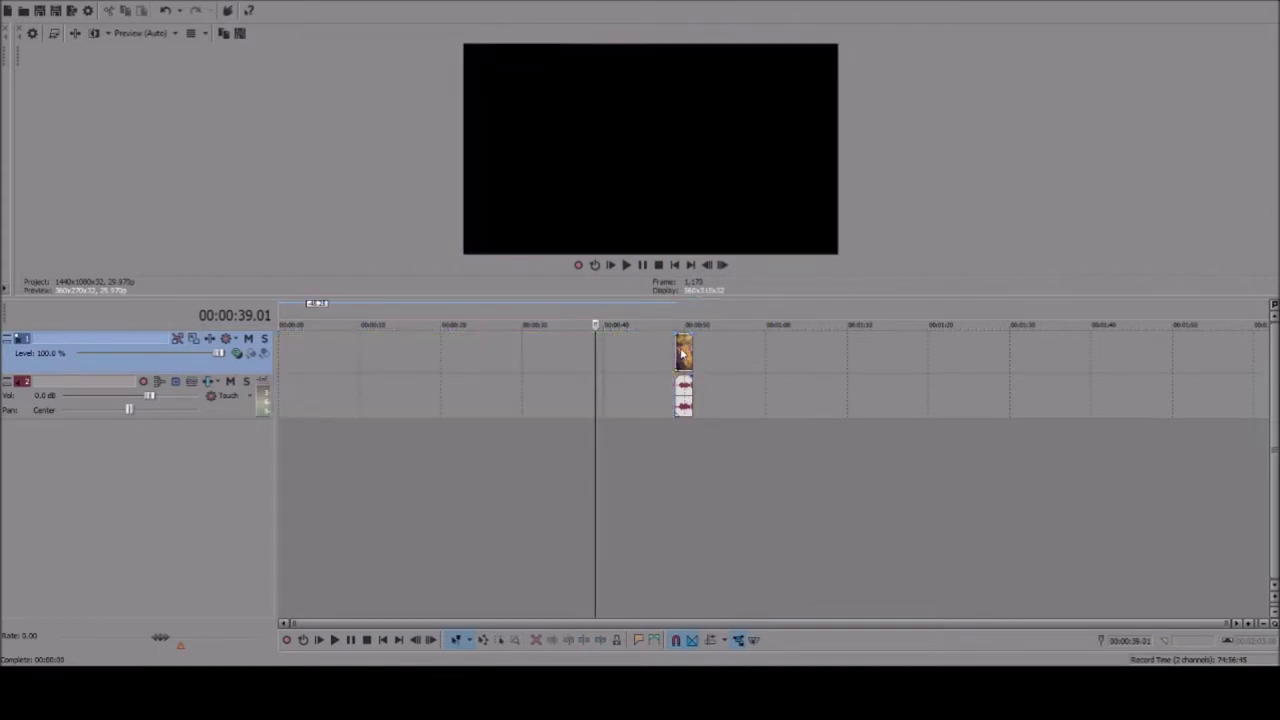
- Play the remaining outro clip and frame-step to the Subscribe end-card frame
{"action": "key", "text": "space"}
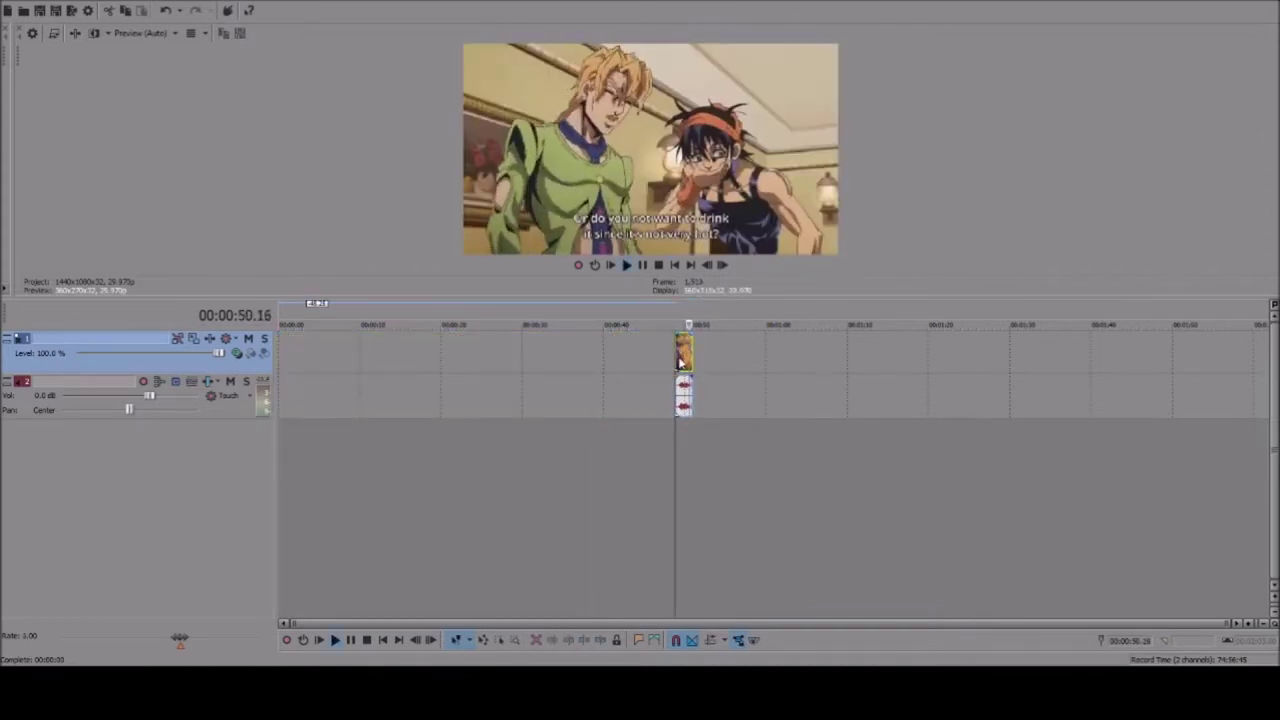
{"action": "key", "text": "Left"}
{"action": "key", "text": "Left"}
{"action": "key", "text": "Left"}
{"action": "key", "text": "Left"}
{"action": "key", "text": "Left"}
{"action": "key", "text": "Left"}
{"action": "key", "text": "Left"}
{"action": "key", "text": "Left"}
{"action": "key", "text": "Left"}
{"action": "key", "text": "Left"}
{"action": "key", "text": "Left"}
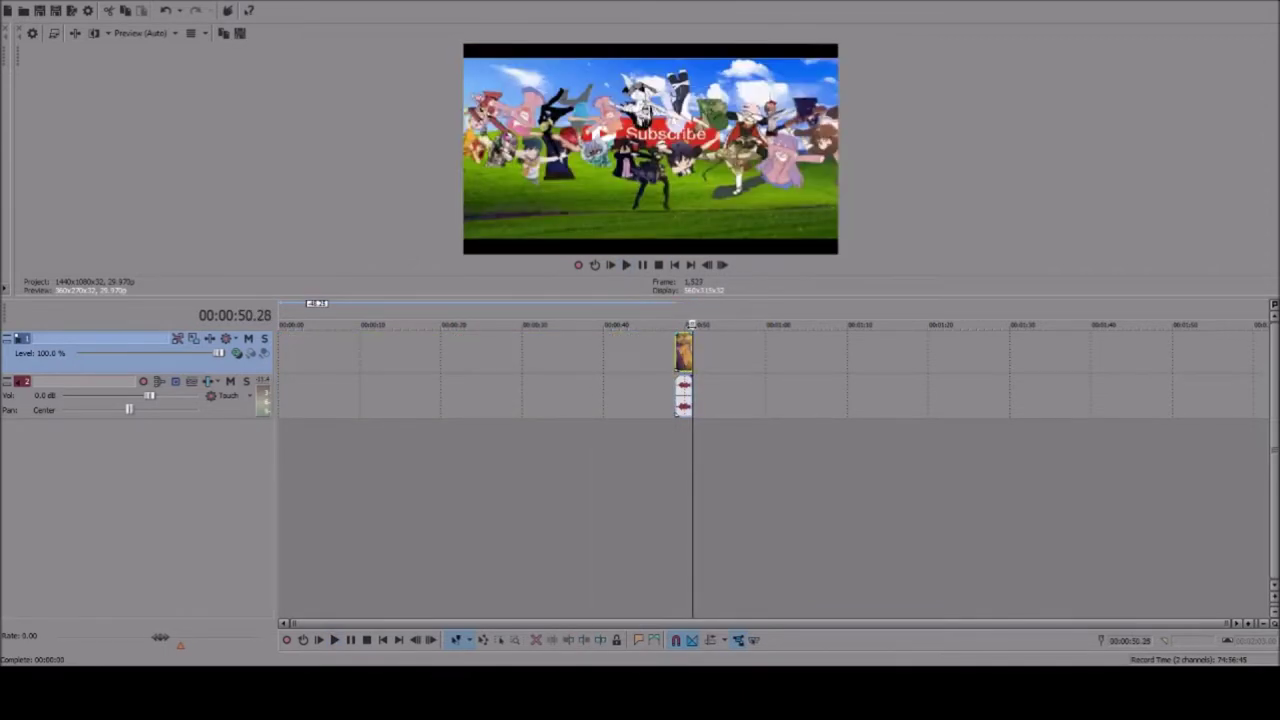
{"action": "key", "text": "Left"}
{"action": "key", "text": "Left"}
{"action": "key", "text": "Left"}
{"action": "key", "text": "Left"}
{"action": "key", "text": "Left"}
{"action": "key", "text": "Left"}
{"action": "key", "text": "Left"}
{"action": "key", "text": "Left"}
{"action": "key", "text": "Right"}
{"action": "key", "text": "Right"}
{"action": "key", "text": "Right"}
{"action": "key", "text": "Right"}
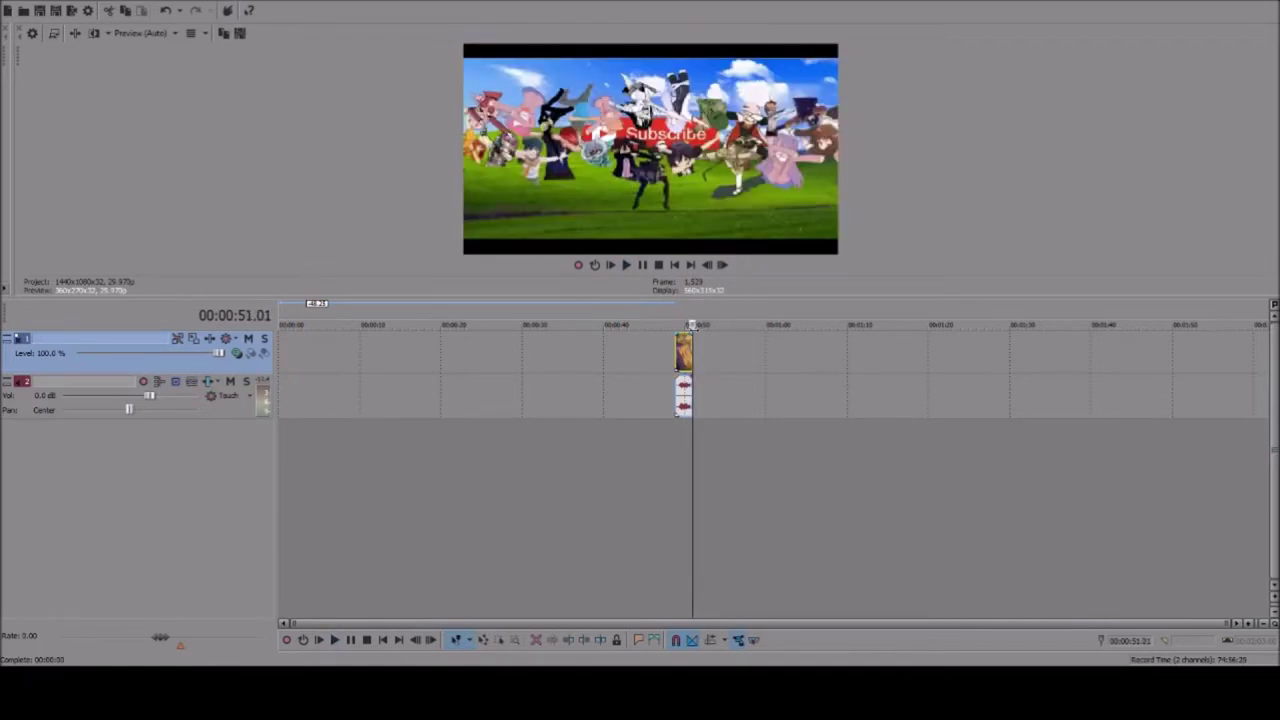
{"action": "key", "text": "Left"}
{"action": "key", "text": "Left"}
{"action": "key", "text": "Left"}
{"action": "key", "text": "Left"}
{"action": "key", "text": "Left"}
{"action": "key", "text": "Left"}
{"action": "key", "text": "Left"}
{"action": "key", "text": "Left"}
{"action": "key", "text": "Left"}
{"action": "key", "text": "Left"}
{"action": "key", "text": "Left"}
{"action": "key", "text": "Left"}
{"action": "key", "text": "Left"}
{"action": "key", "text": "Right"}
{"action": "key", "text": "Right"}
{"action": "key", "text": "Right"}
{"action": "key", "text": "Right"}
{"action": "key", "text": "Right"}
{"action": "key", "text": "Right"}
{"action": "key", "text": "Right"}
{"action": "key", "text": "Right"}
{"action": "key", "text": "Right"}
{"action": "key", "text": "Right"}
{"action": "key", "text": "Right"}
{"action": "key", "text": "Right"}
{"action": "key", "text": "Right"}
{"action": "key", "text": "Right"}
{"action": "key", "text": "Right"}
{"action": "key", "text": "Right"}
{"action": "key", "text": "Right"}
{"action": "key", "text": "Right"}
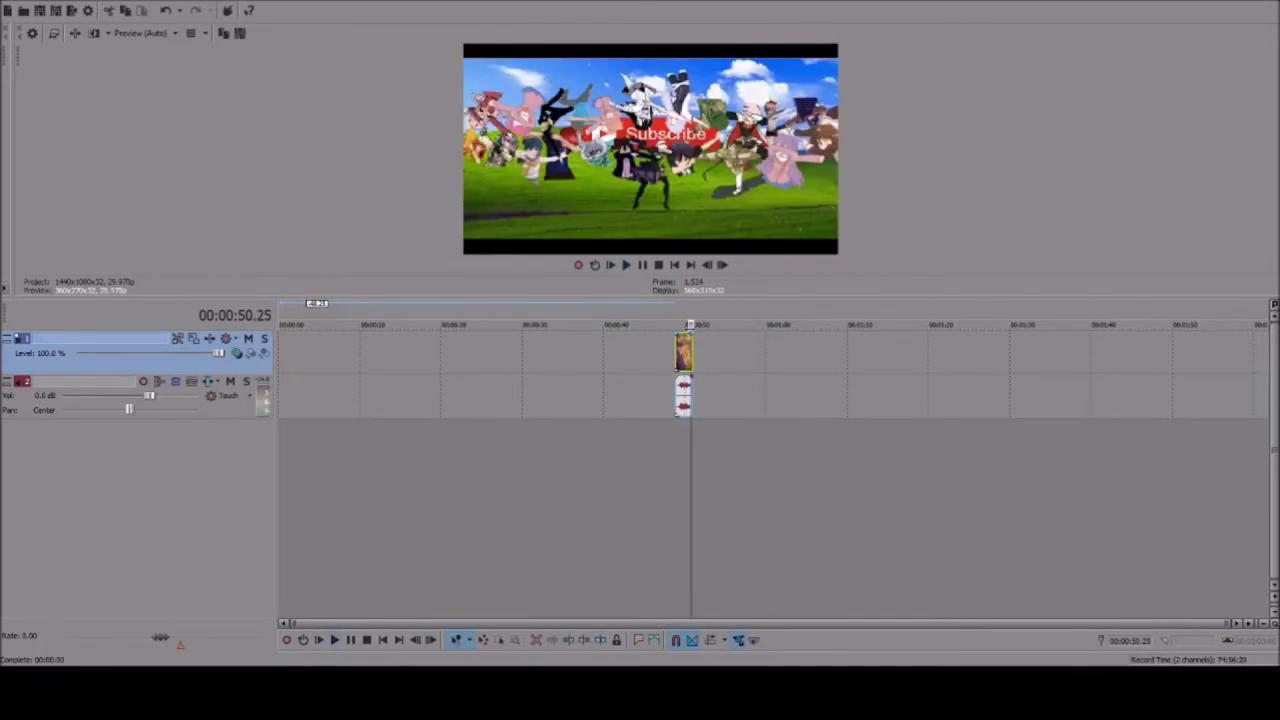
- Move the outro clip a few seconds earlier, then delete it, leaving the timeline empty
{"action": "scroll", "coordinate": [686, 524], "scroll_direction": "up", "scroll_amount": 5}
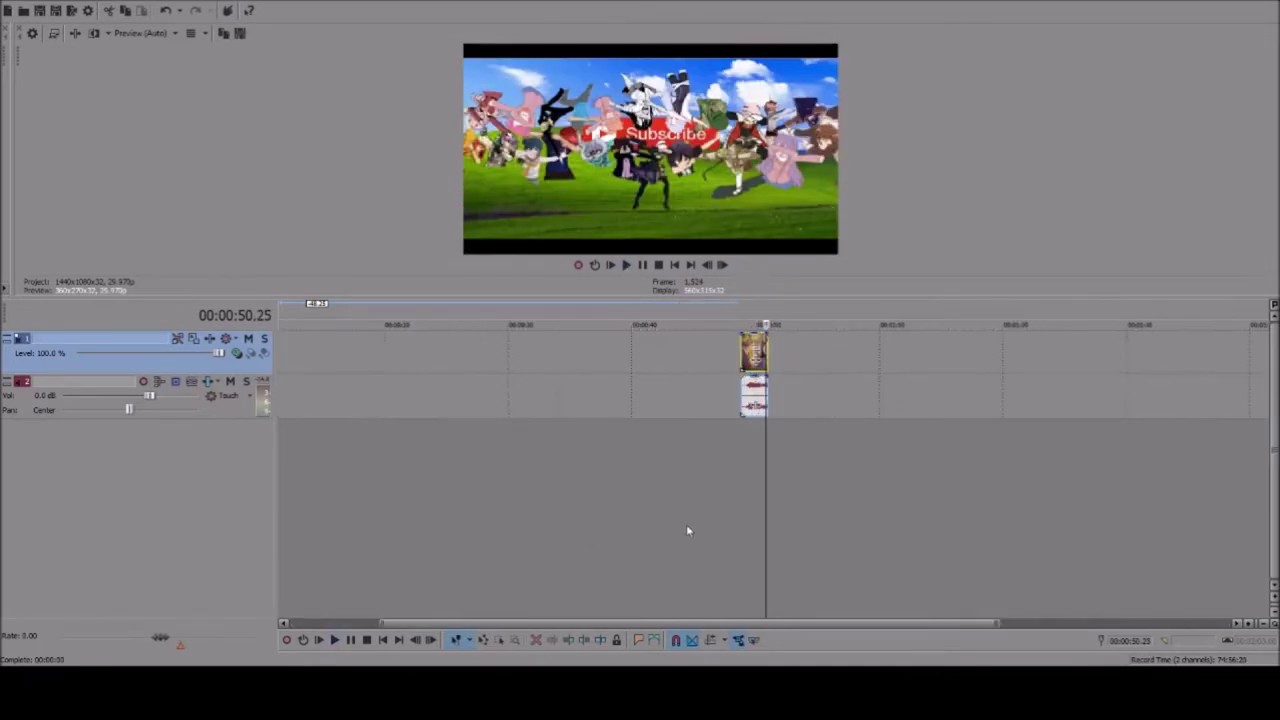
{"action": "left_click_drag", "start_coordinate": [716, 352], "coordinate": [597, 352]}
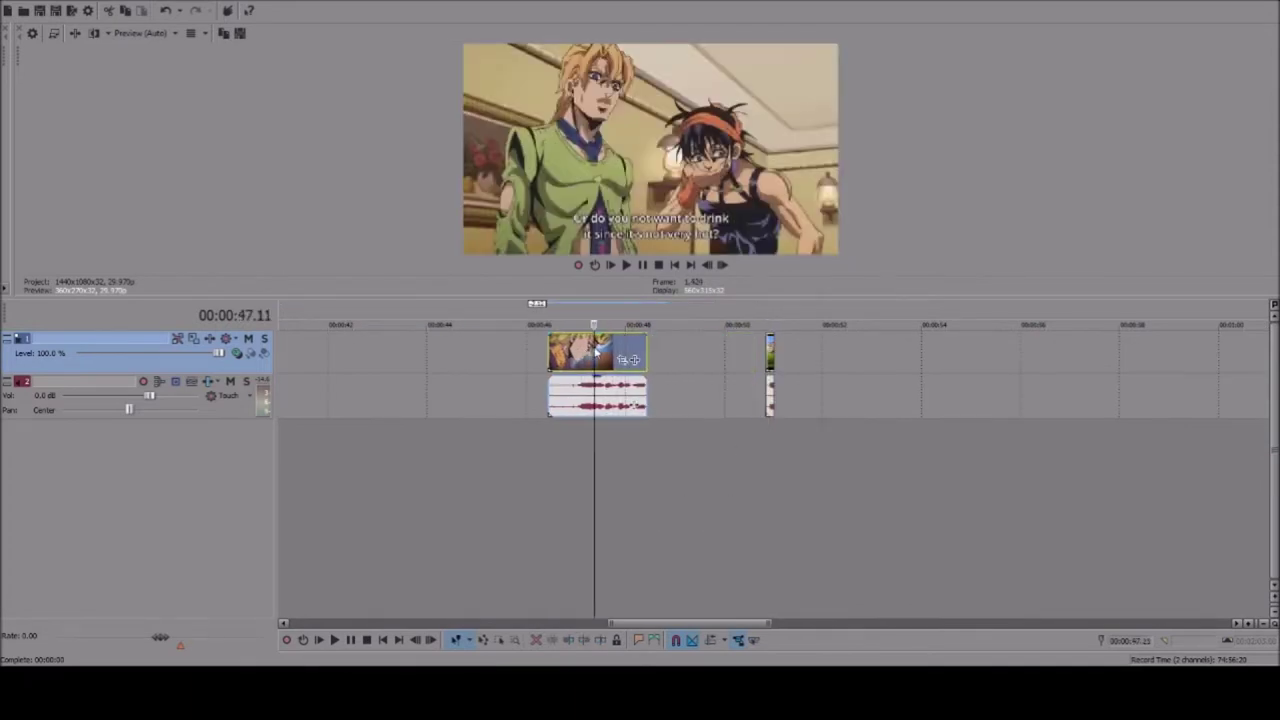
{"action": "key", "text": "Delete"}
{"action": "scroll", "coordinate": [700, 500], "scroll_direction": "left", "scroll_amount": 5}
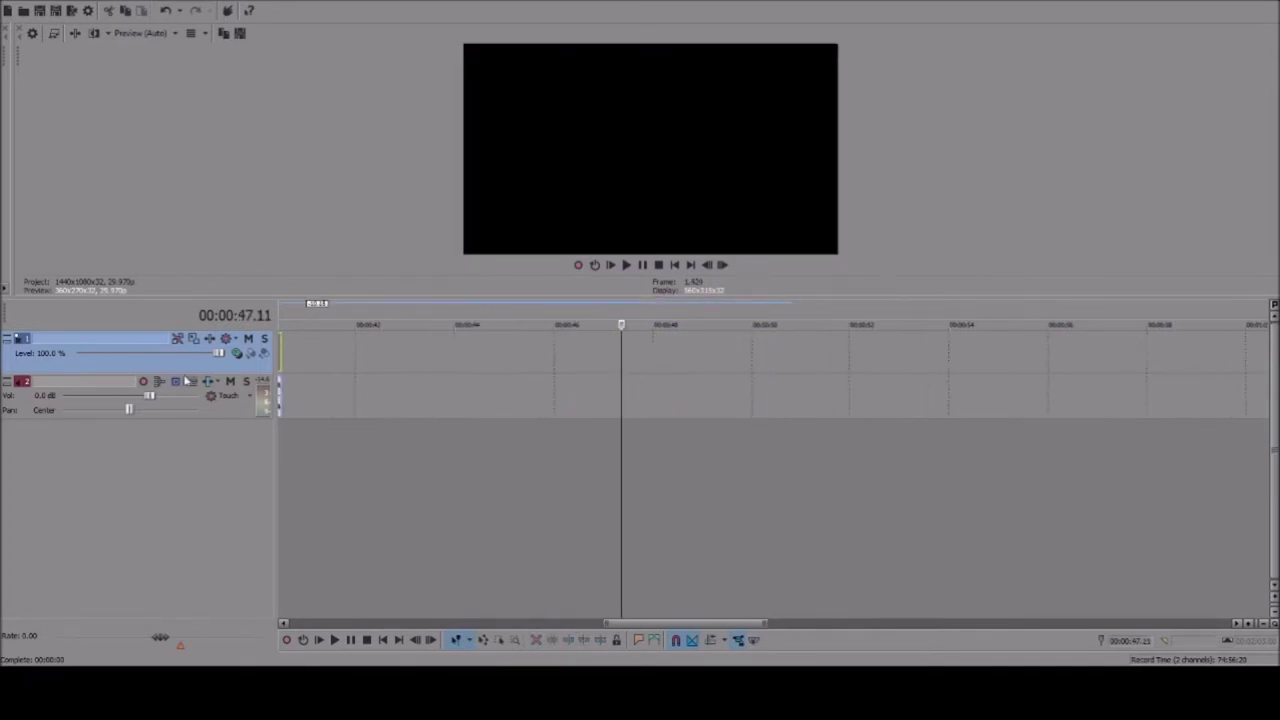
{"action": "scroll", "coordinate": [775, 470], "scroll_direction": "left", "scroll_amount": 10}
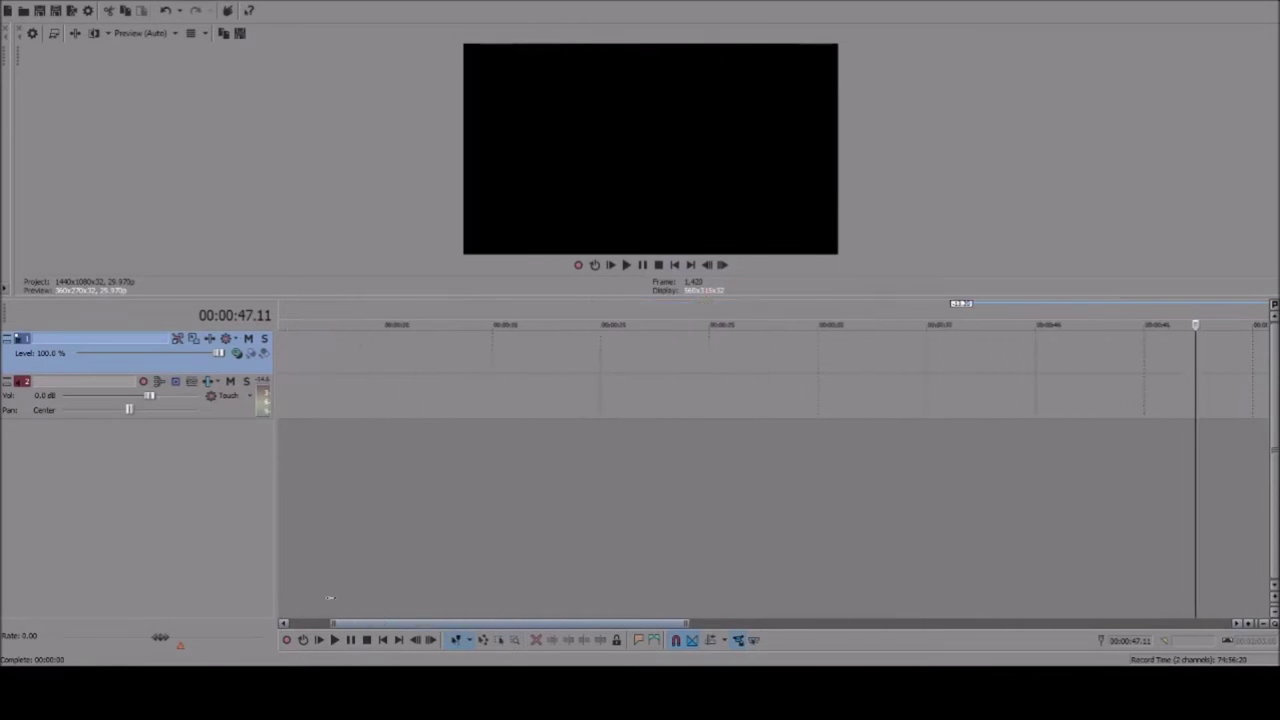
{"action": "scroll", "coordinate": [1178, 460], "scroll_direction": "left", "scroll_amount": 6}
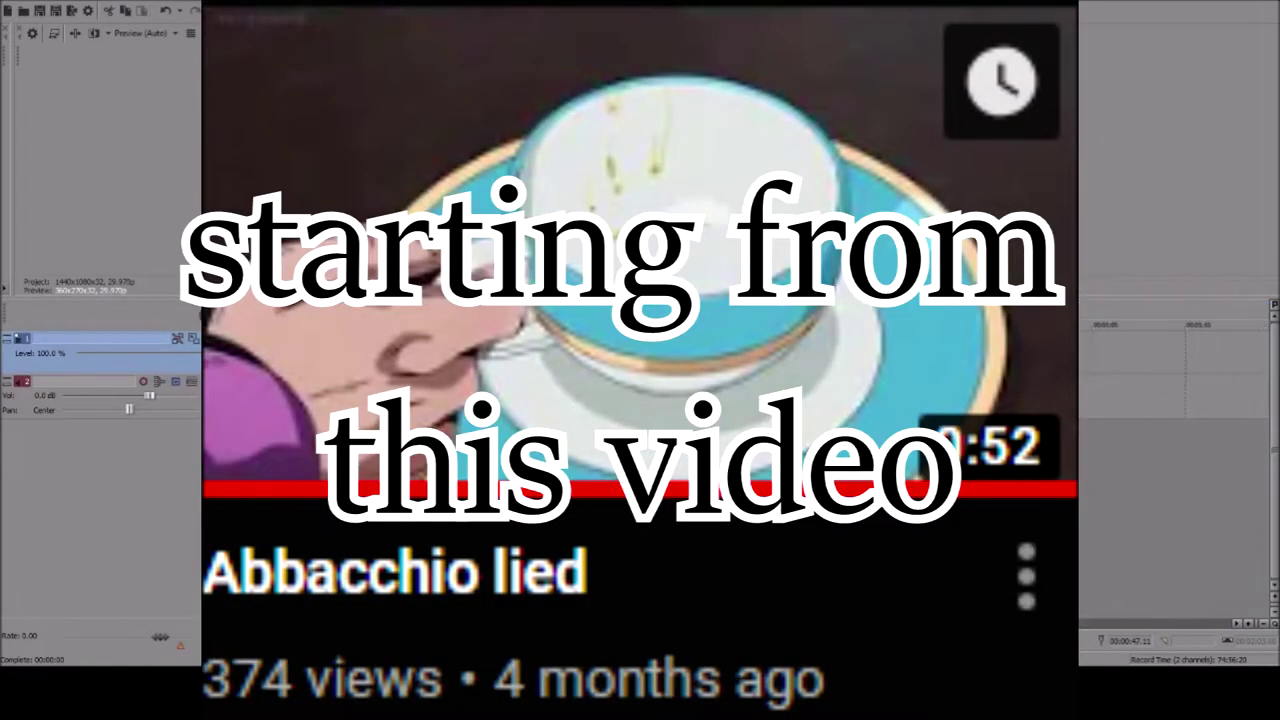
{"action": "scroll", "coordinate": [1178, 460], "scroll_direction": "left", "scroll_amount": 3}
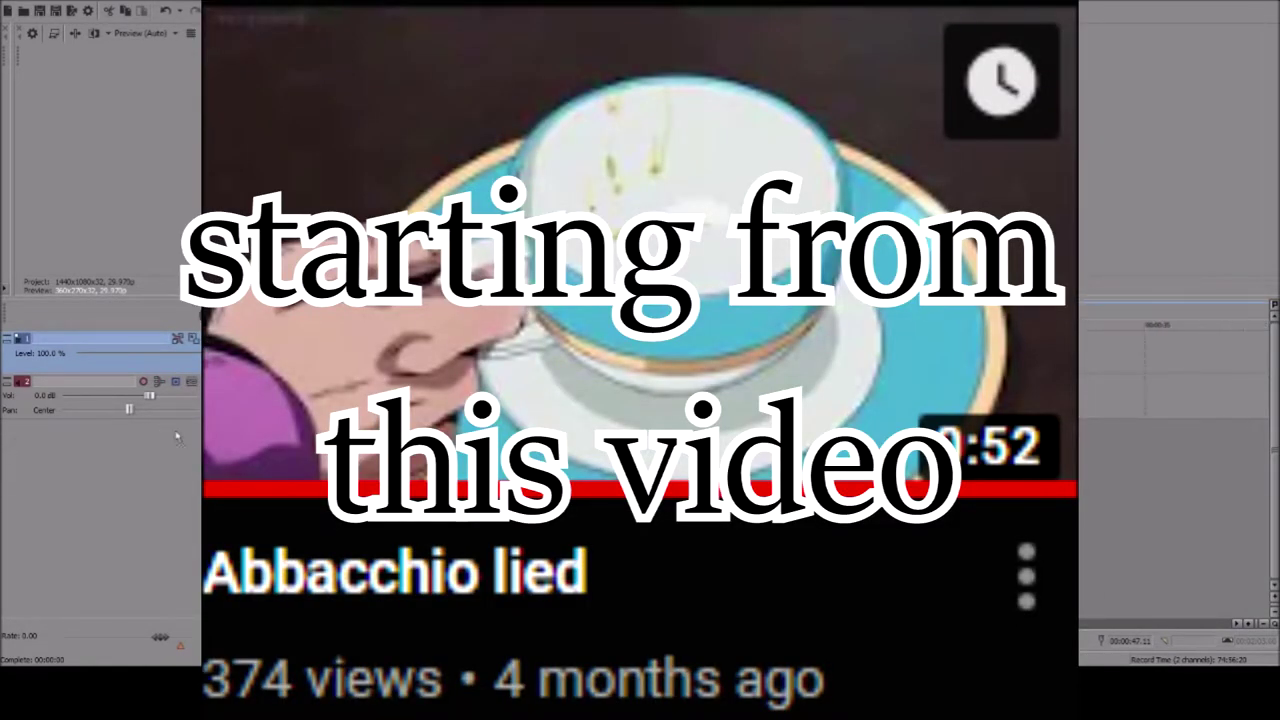